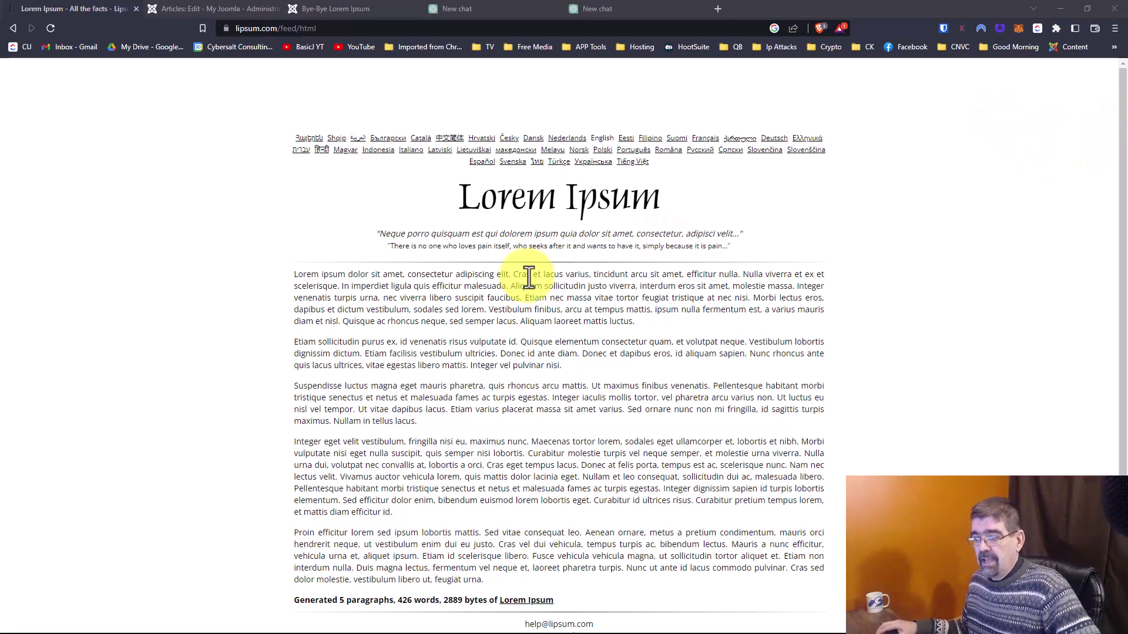
Go back to Lipsum.com and generate a fresh batch of five lorem ipsum paragraphs
key(alt+Left)
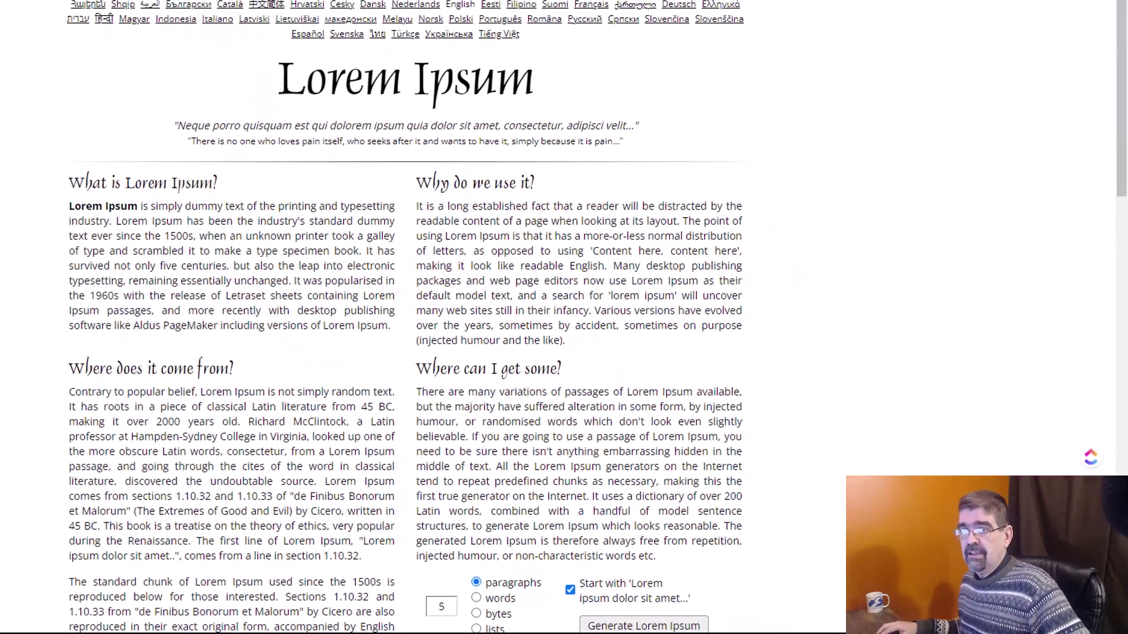
scroll(249, 88, down, 1)
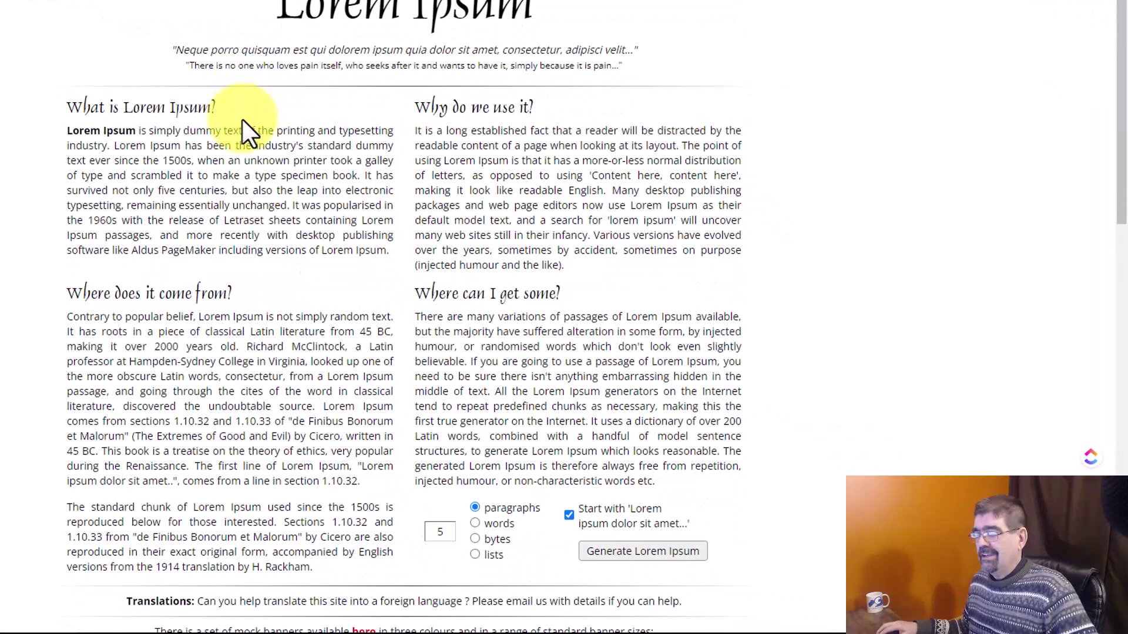
scroll(242, 123, down, 2)
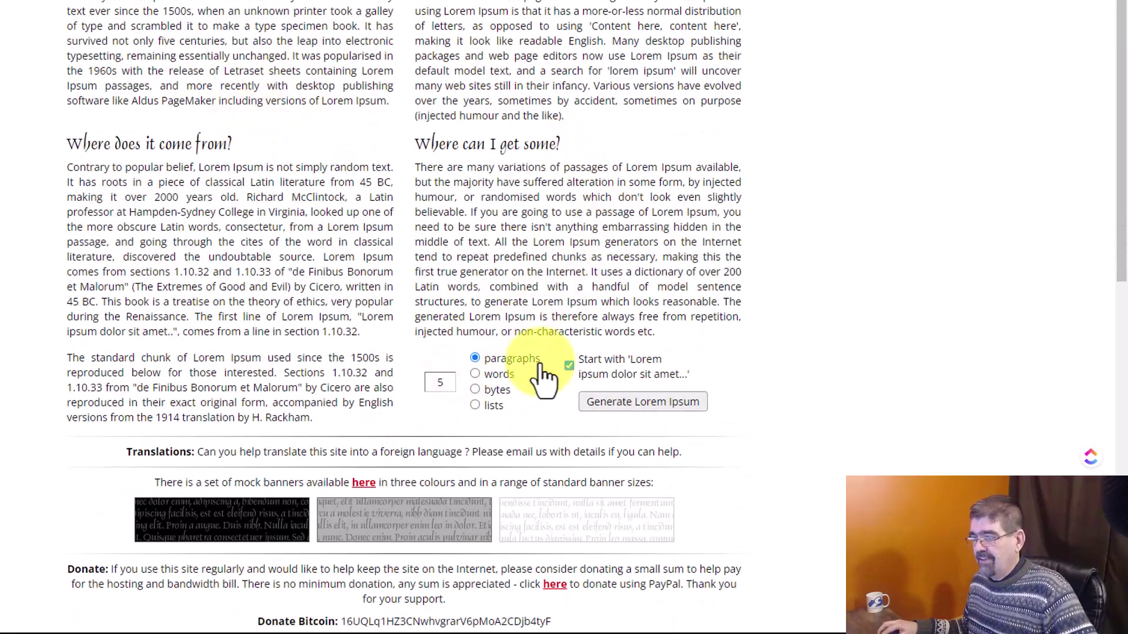
click(628, 405)
Copy the five new 470-word paragraphs and return to the 'Bye-Bye Lorem Ipsum' article editor
scroll(427, 254, down, 2)
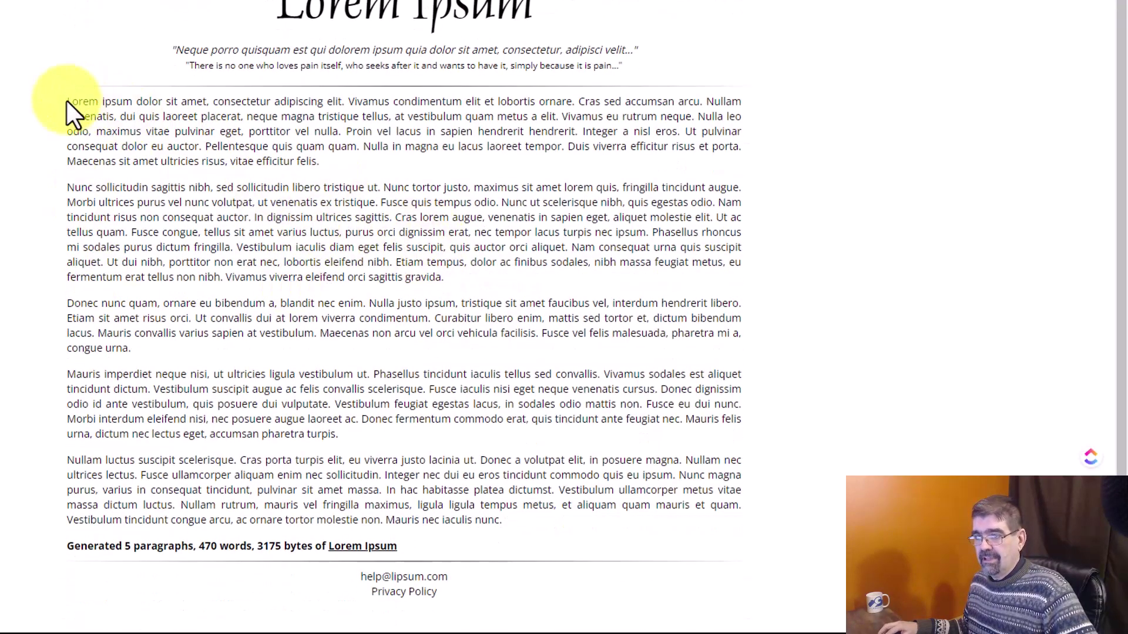
drag(66, 103, 505, 521)
right_click(514, 324)
click(558, 335)
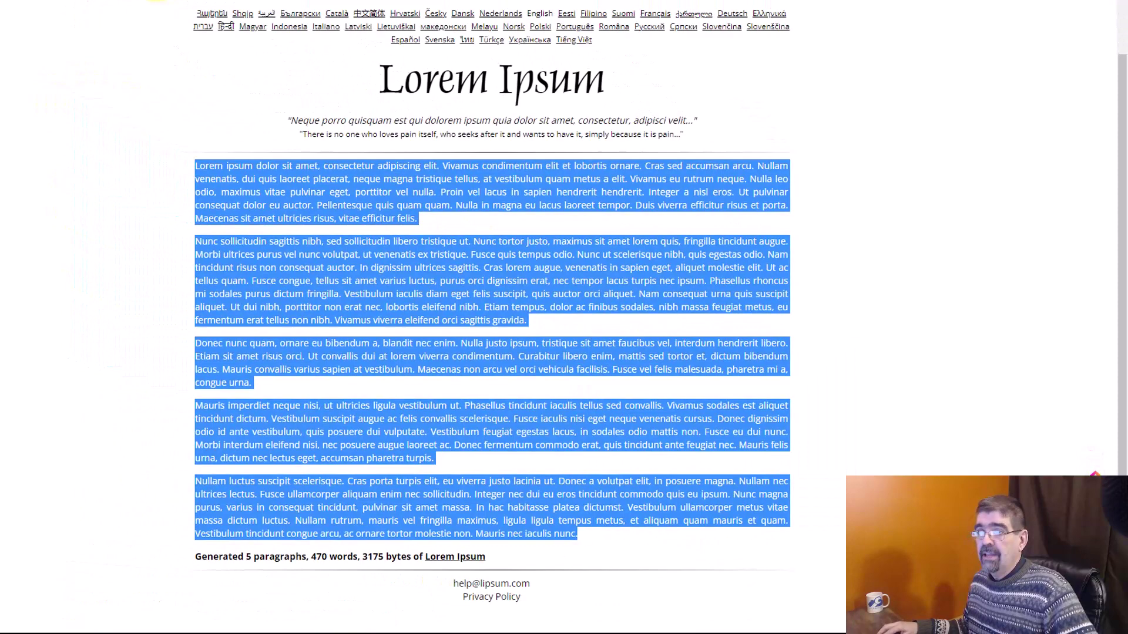
click(198, 10)
scroll(253, 411, down, 2)
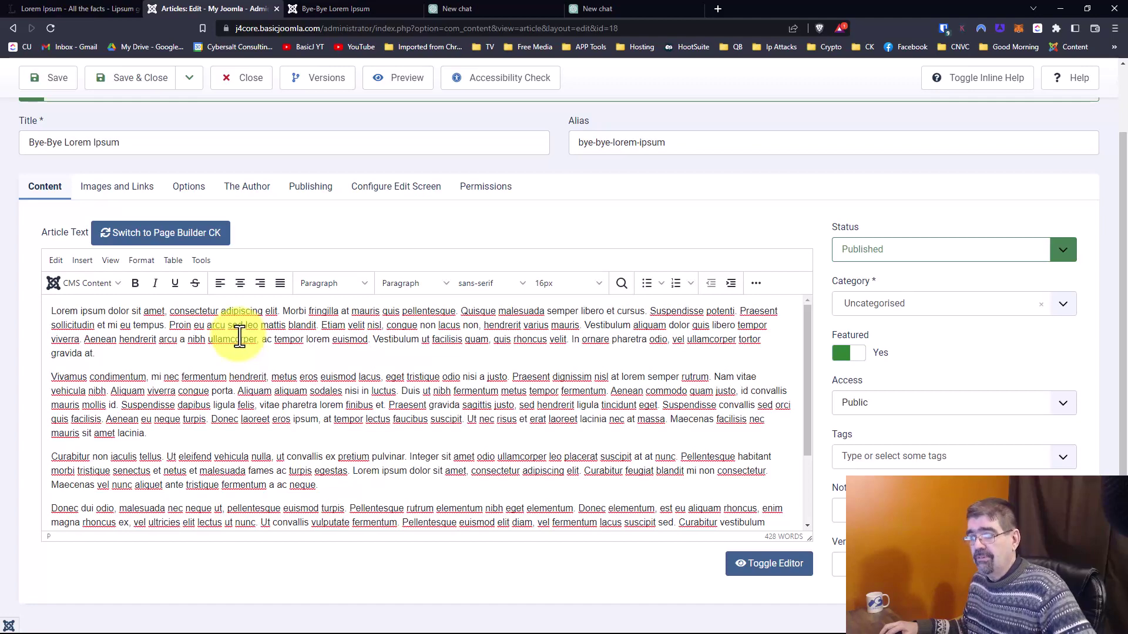
Scroll through the published 'Bye-Bye Lorem Ipsum' article on the site, still showing lorem ipsum
click(364, 9)
scroll(352, 276, down, 3)
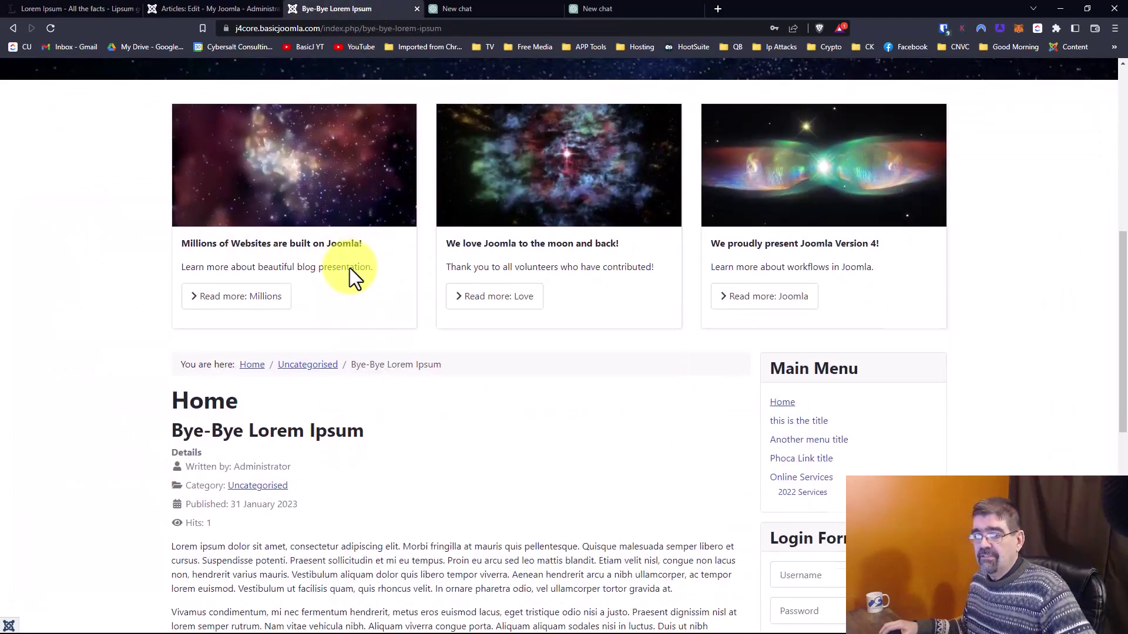
scroll(352, 277, down, 3)
scroll(349, 270, down, 2)
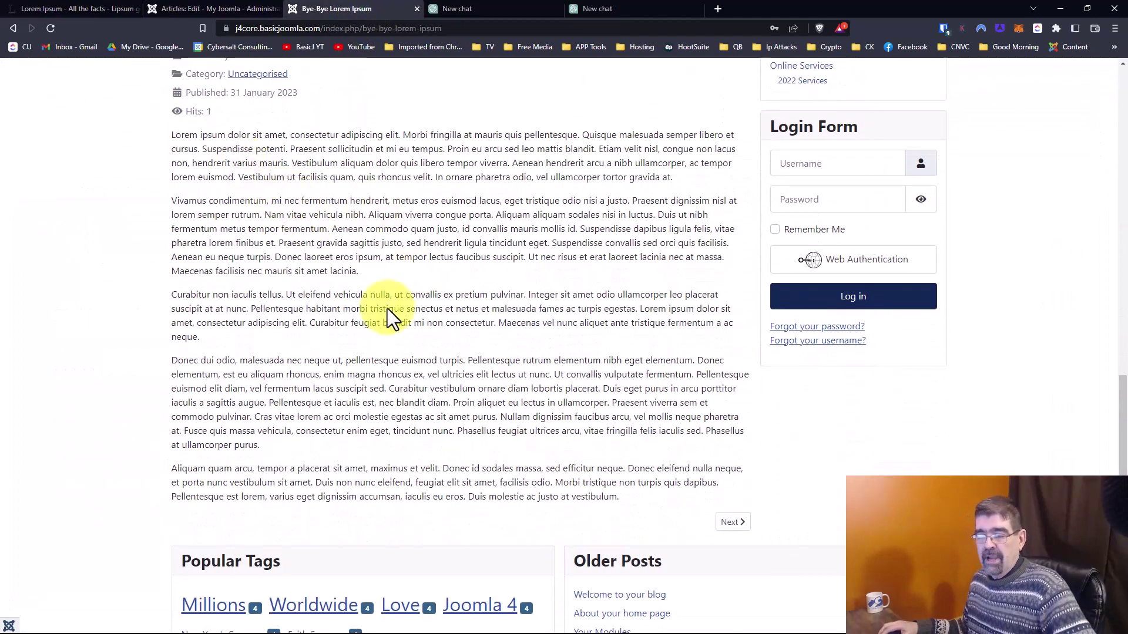
scroll(669, 240, up, 5)
scroll(740, 182, up, 2)
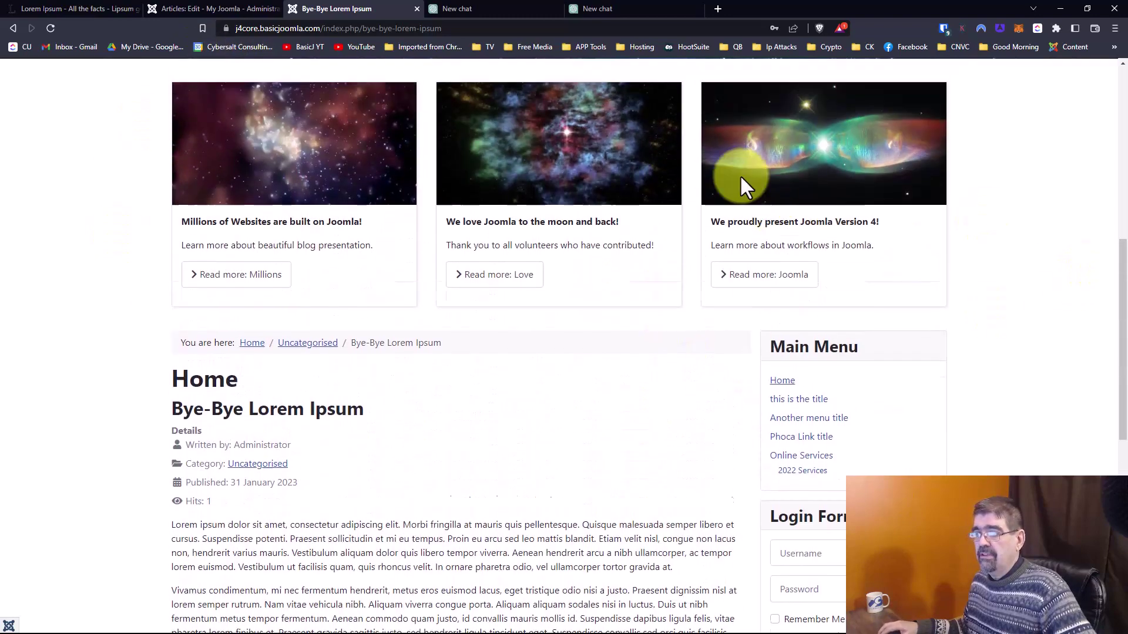
scroll(611, 167, down, 4)
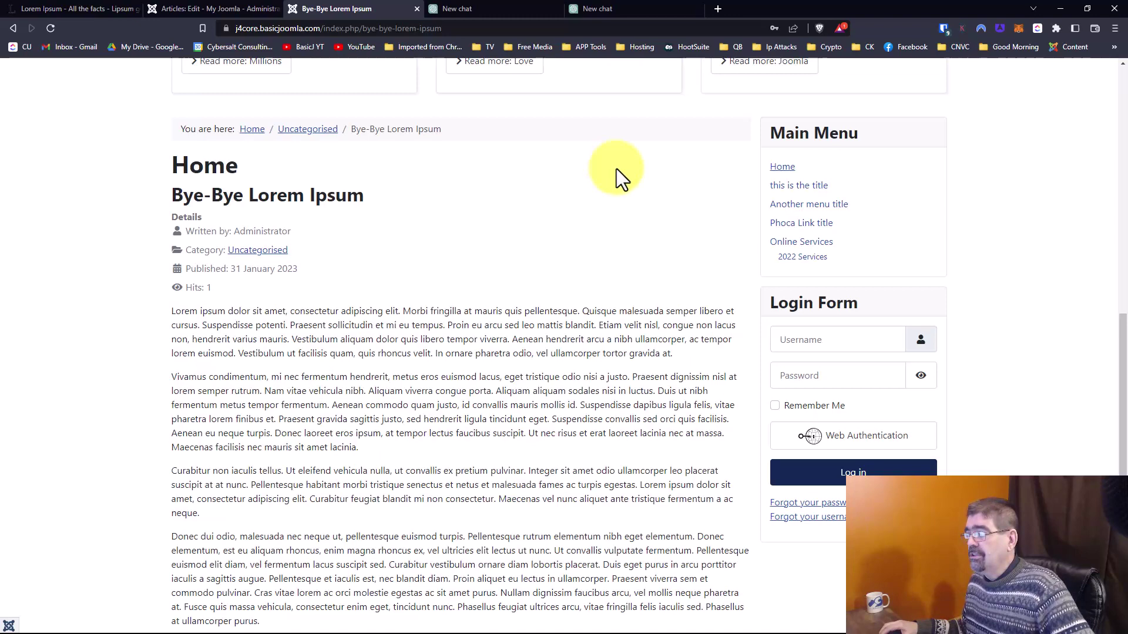
Ask ChatGPT to 'Write me an article on the 5 best ways to care for a house cat' and copy the reply
click(467, 7)
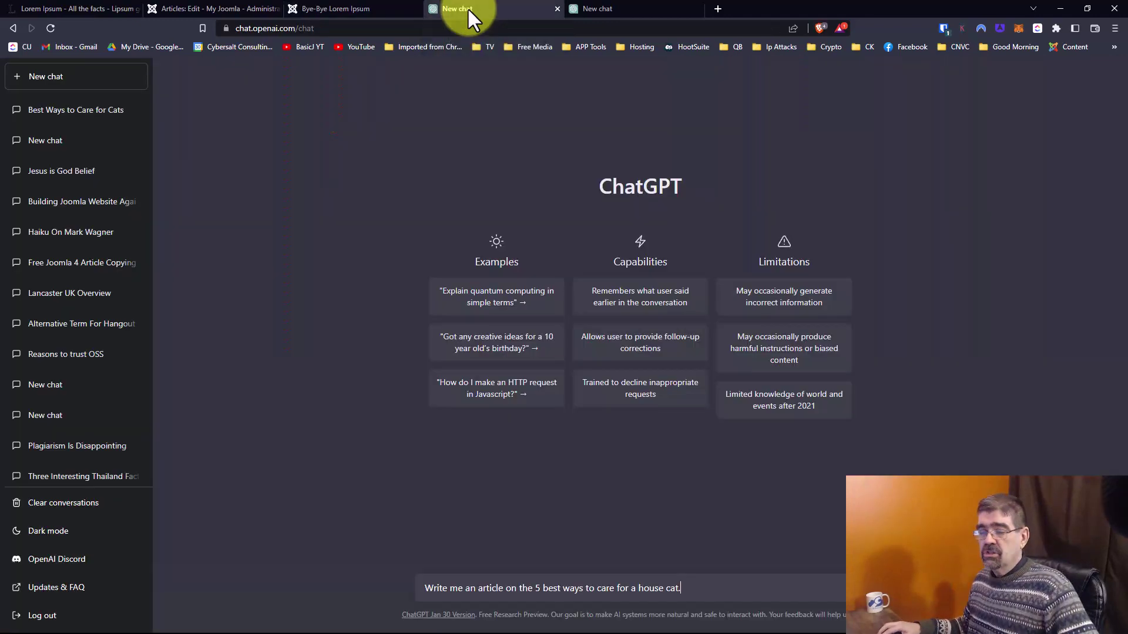
text(Write me an article on the 5 best ways to care for a house cat.)
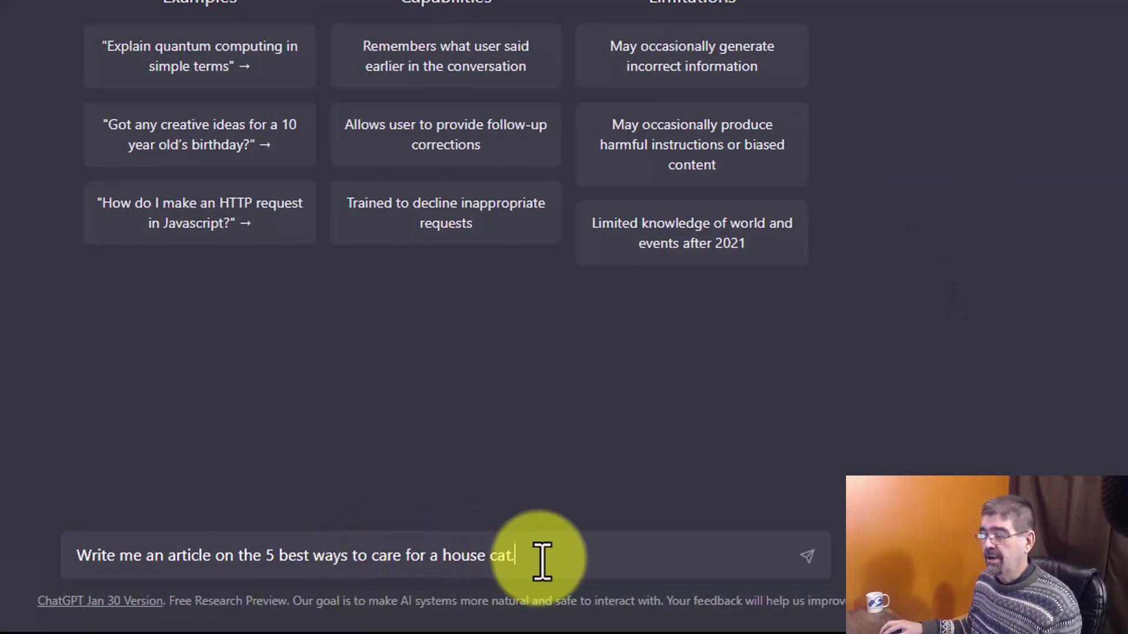
key(Return)
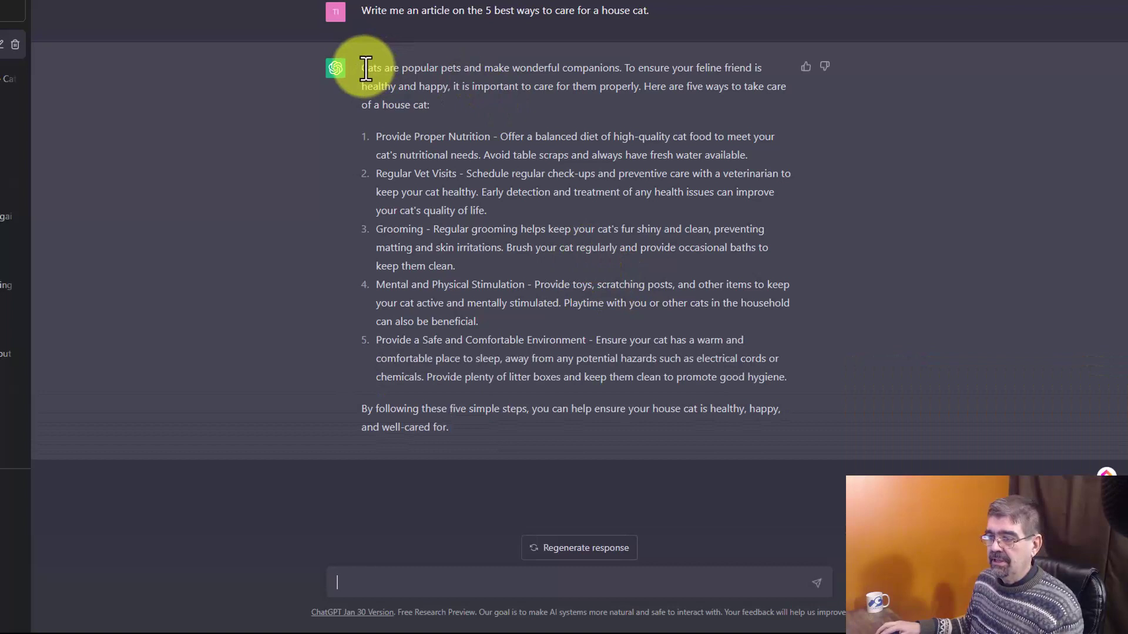
drag(365, 68, 505, 418)
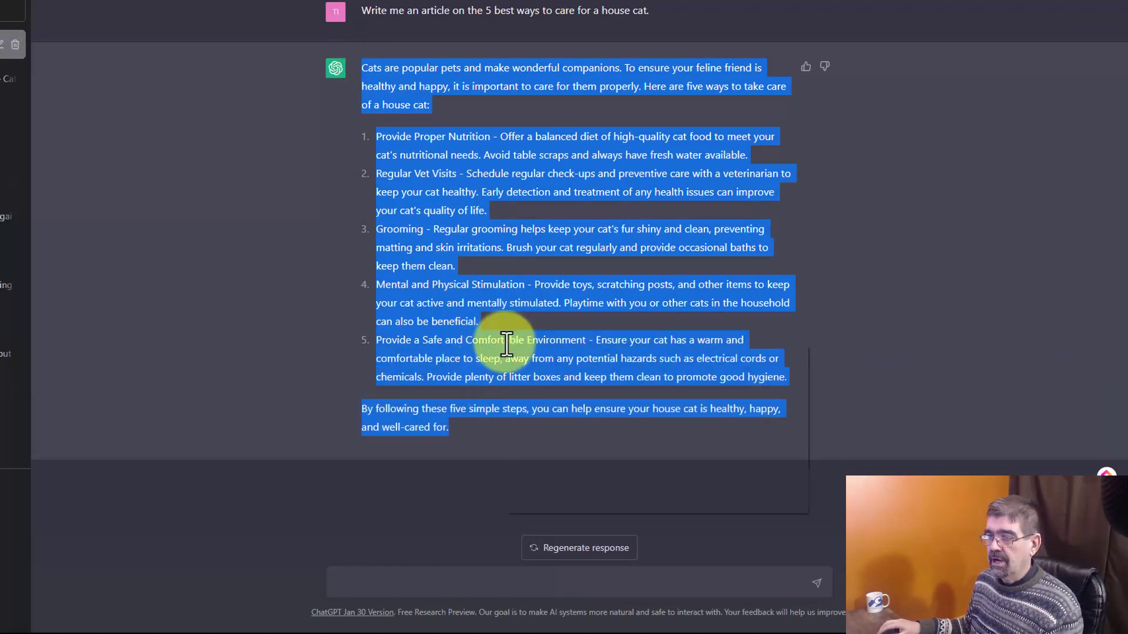
right_click(530, 353)
click(537, 353)
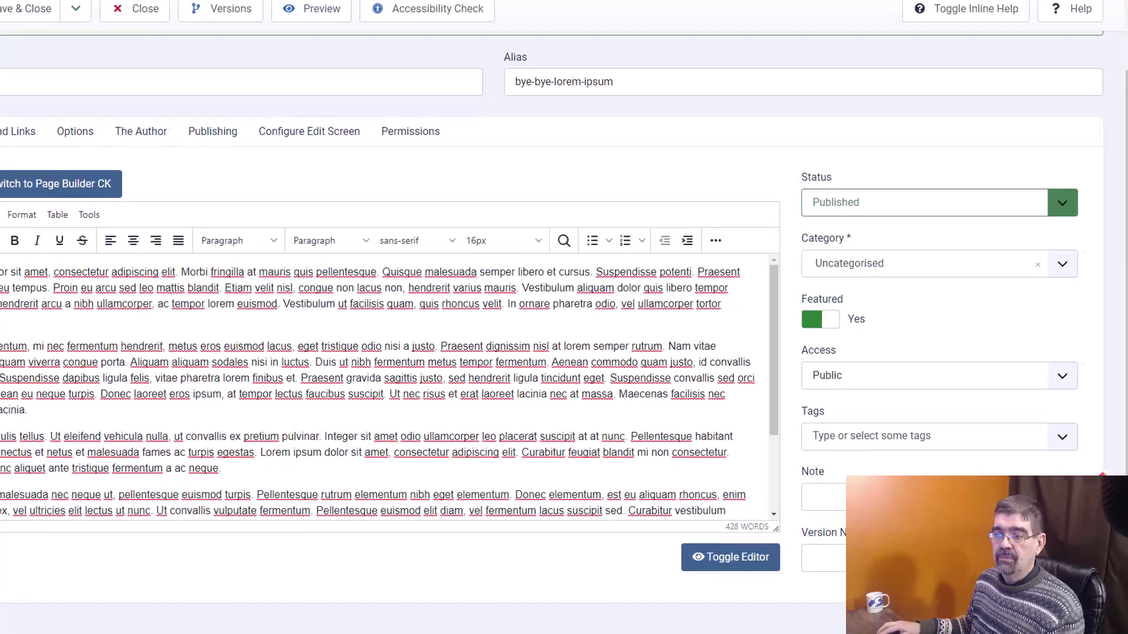
Replace all the article's lorem ipsum with the cat care text, save, and reload the site page
key(ctrl+a)
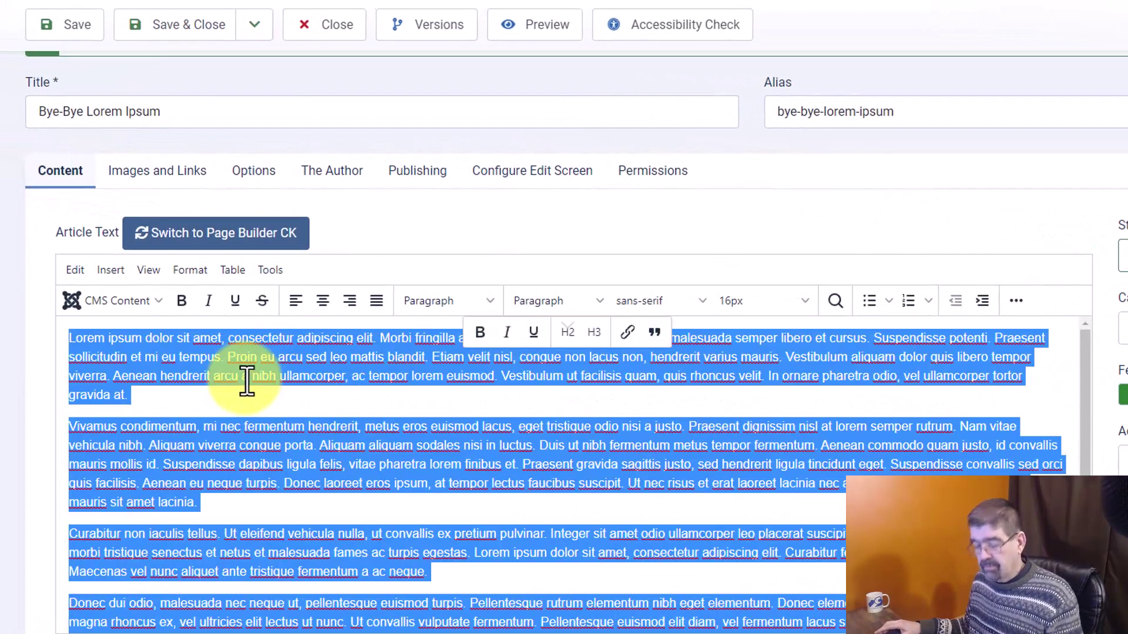
key(ctrl+v)
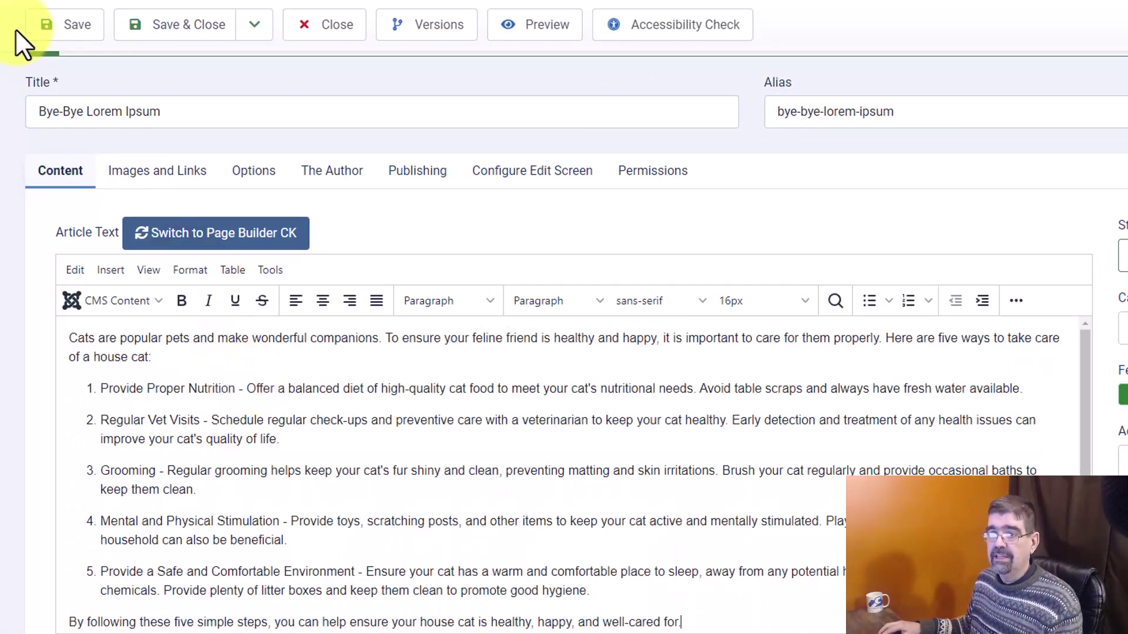
click(66, 25)
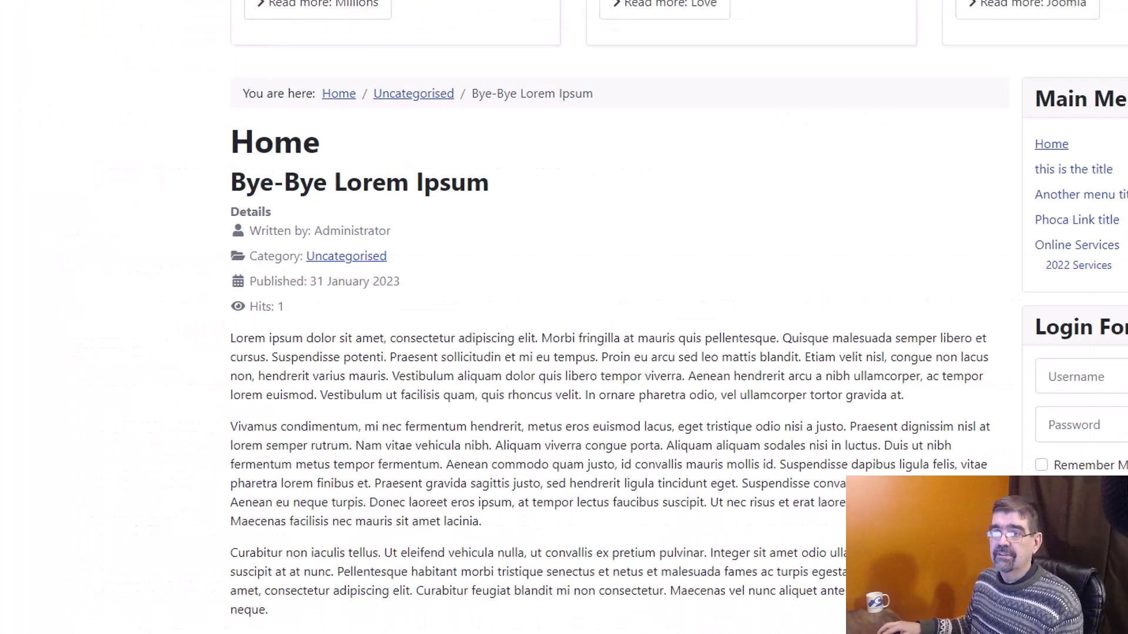
key(F5)
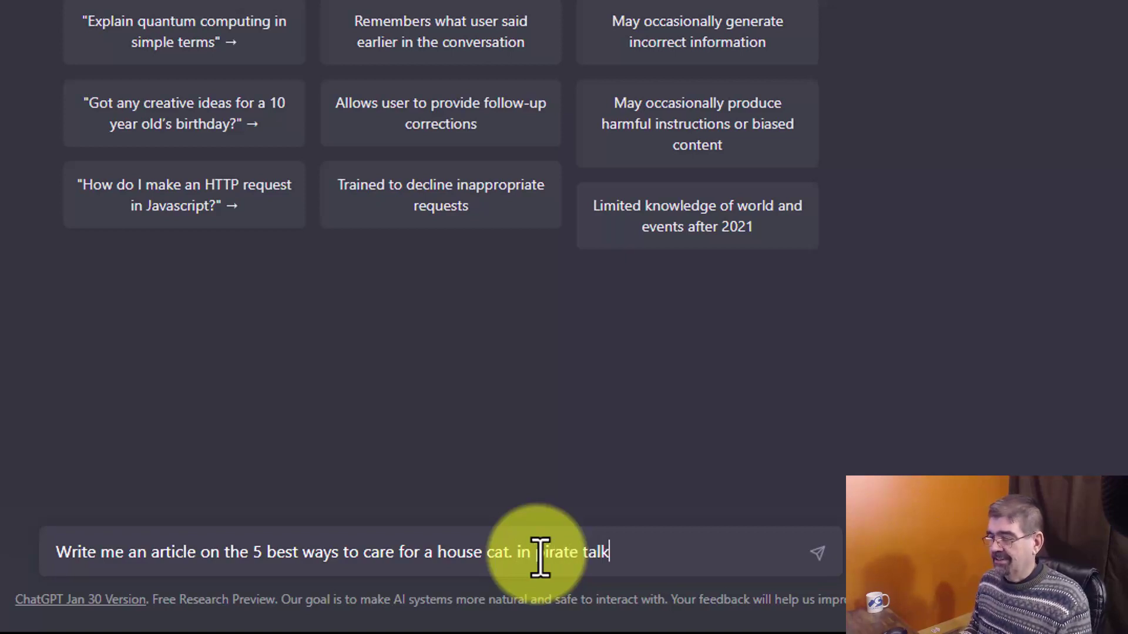
Submit the house cat care prompt to ChatGPT with 'in pirate talk' added
key(Return)
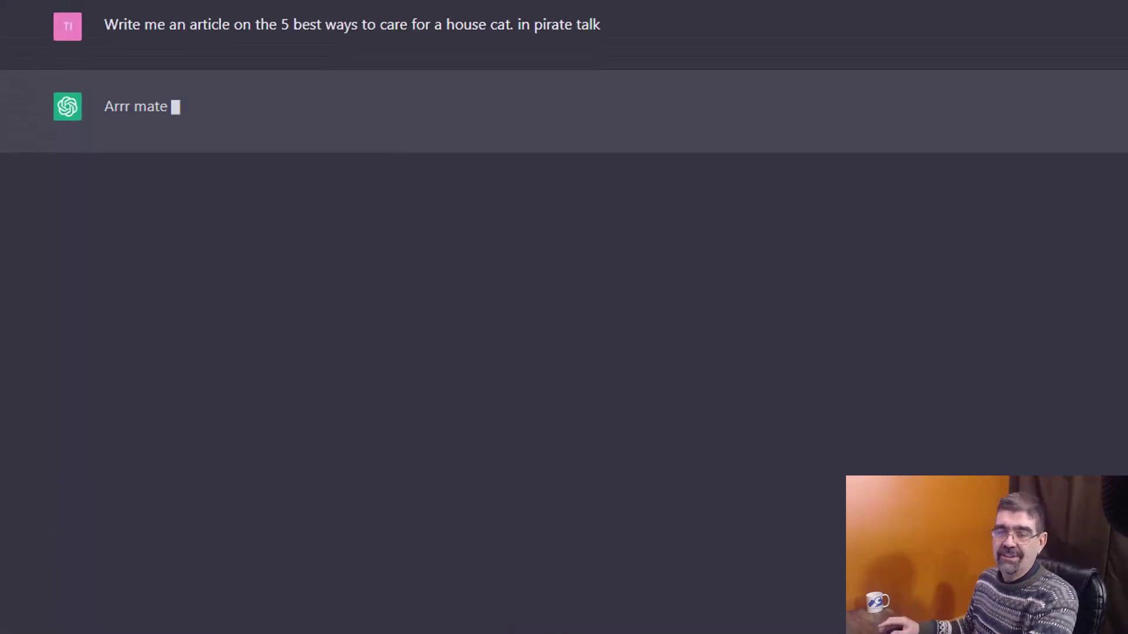